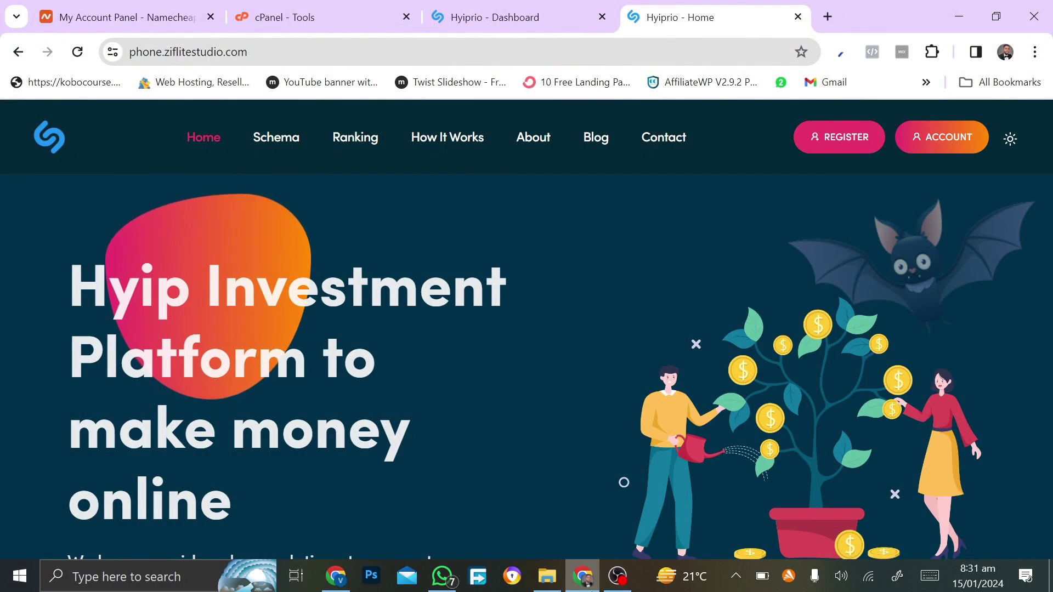
Step: Open the codecanyon package's Documentation folder in File Explorer and launch its index page in Chrome
{"action": "scroll", "coordinate": [588, 470], "scroll_direction": "down", "scroll_amount": 5}
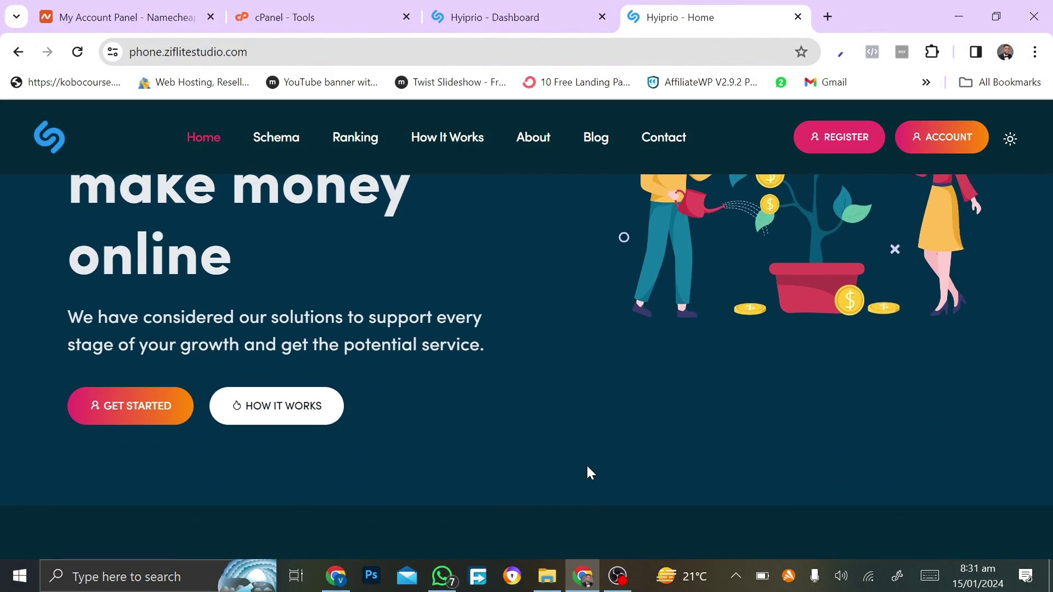
{"action": "scroll", "coordinate": [588, 472], "scroll_direction": "down", "scroll_amount": 7}
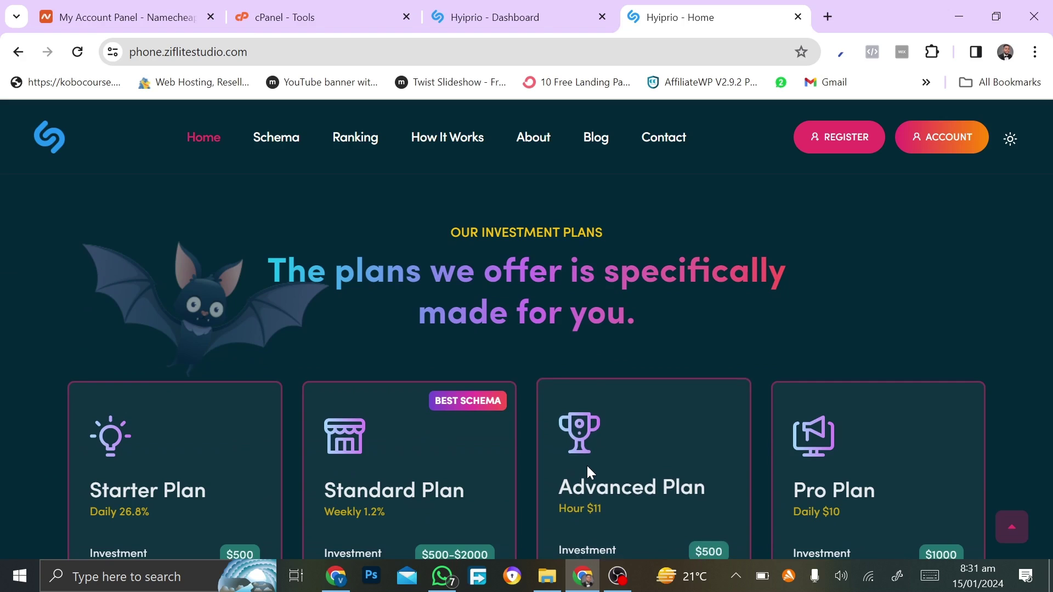
{"action": "scroll", "coordinate": [587, 466], "scroll_direction": "up", "scroll_amount": 12}
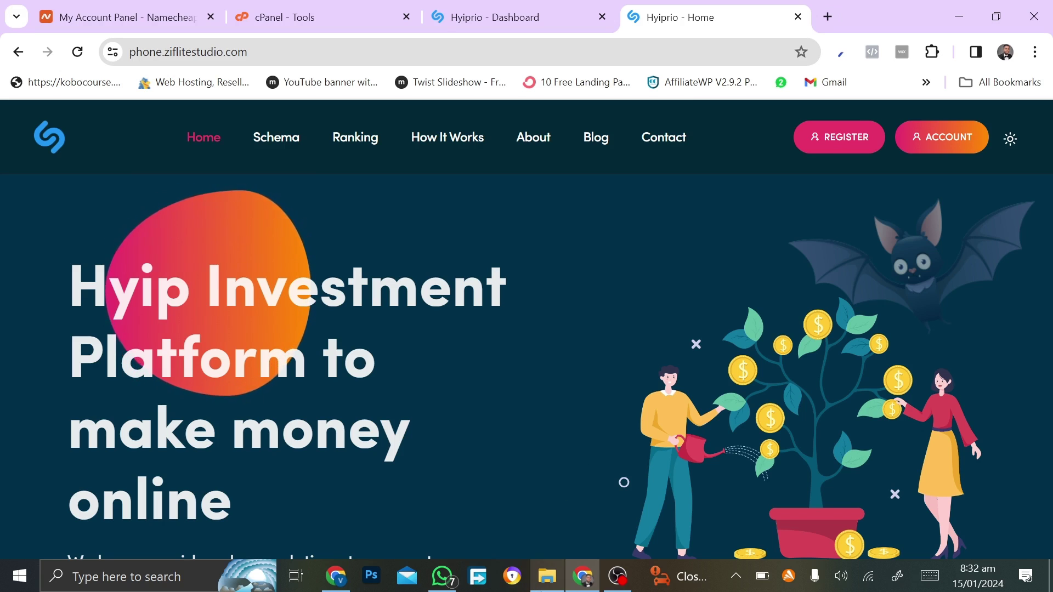
{"action": "left_click", "coordinate": [547, 576]}
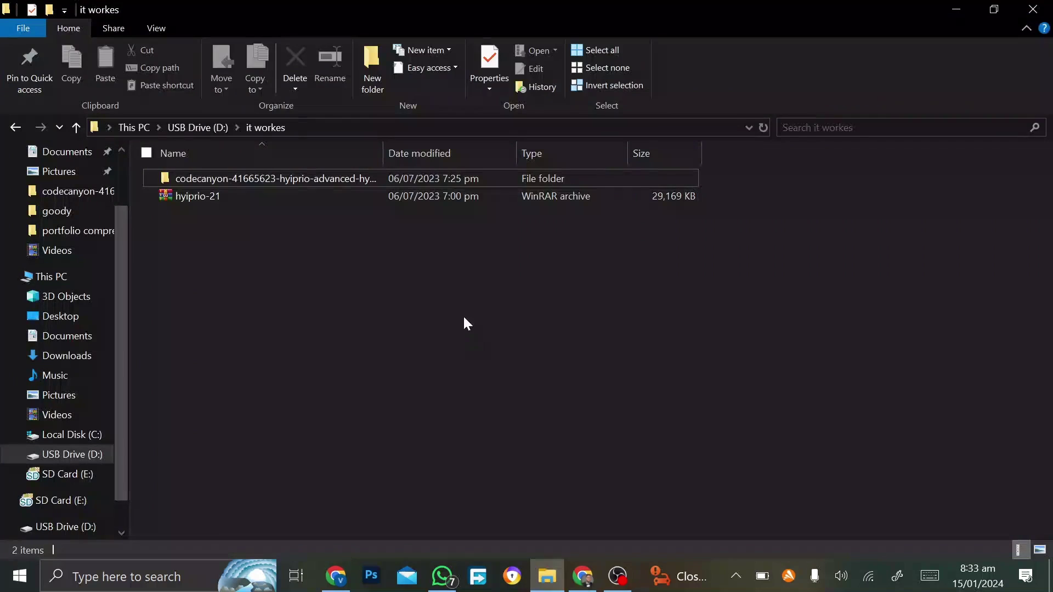
{"action": "double_click", "coordinate": [237, 178]}
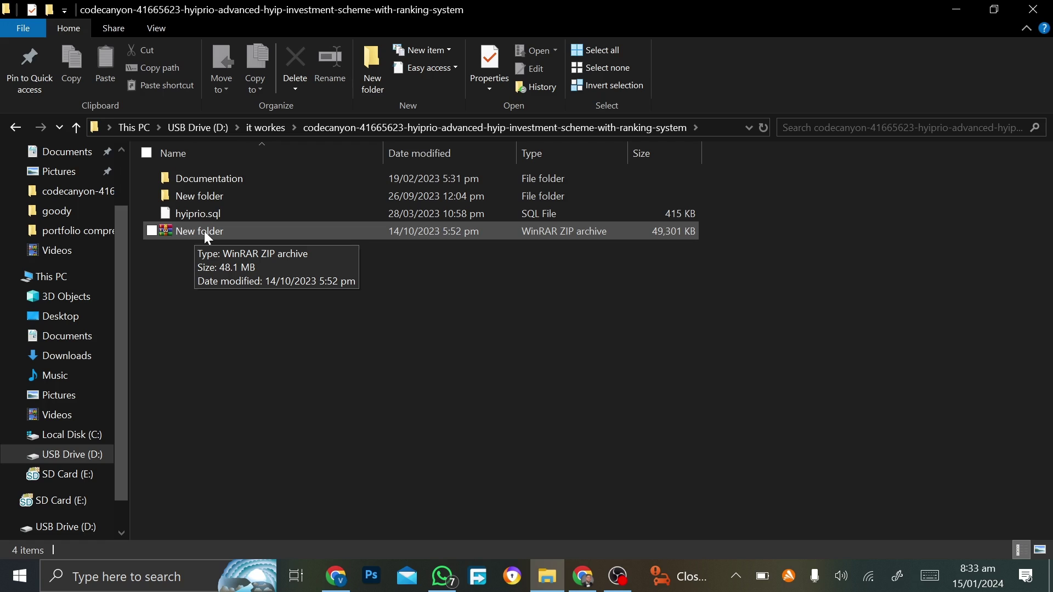
{"action": "left_click", "coordinate": [220, 180]}
{"action": "double_click", "coordinate": [217, 176]}
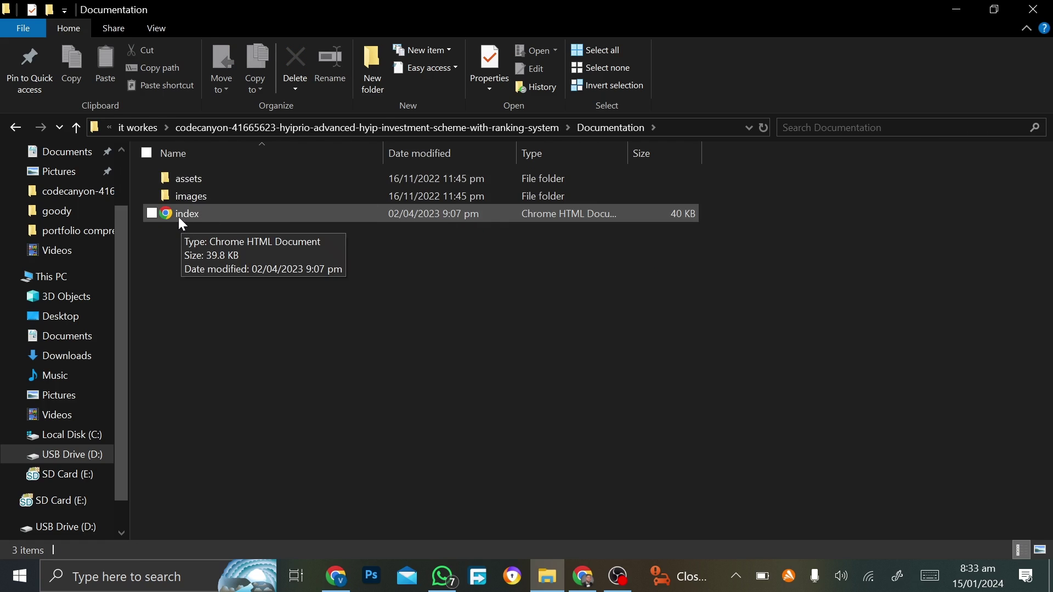
{"action": "double_click", "coordinate": [216, 215]}
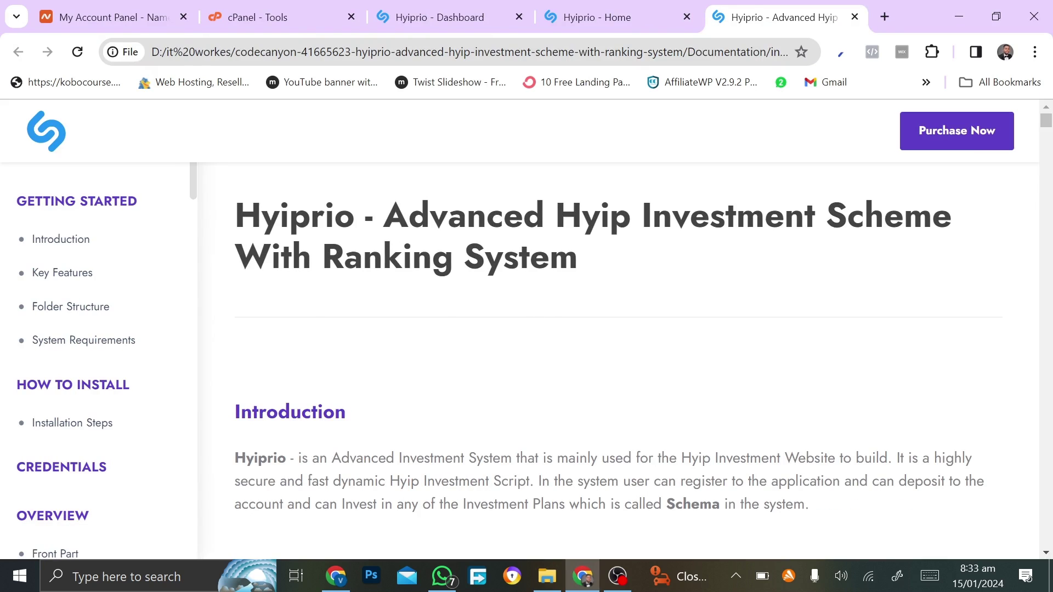
Step: Skim the documentation's Introduction and jump to the How To Install section
{"action": "scroll", "coordinate": [322, 372], "scroll_direction": "down", "scroll_amount": 6}
{"action": "scroll", "coordinate": [322, 371], "scroll_direction": "up", "scroll_amount": 6}
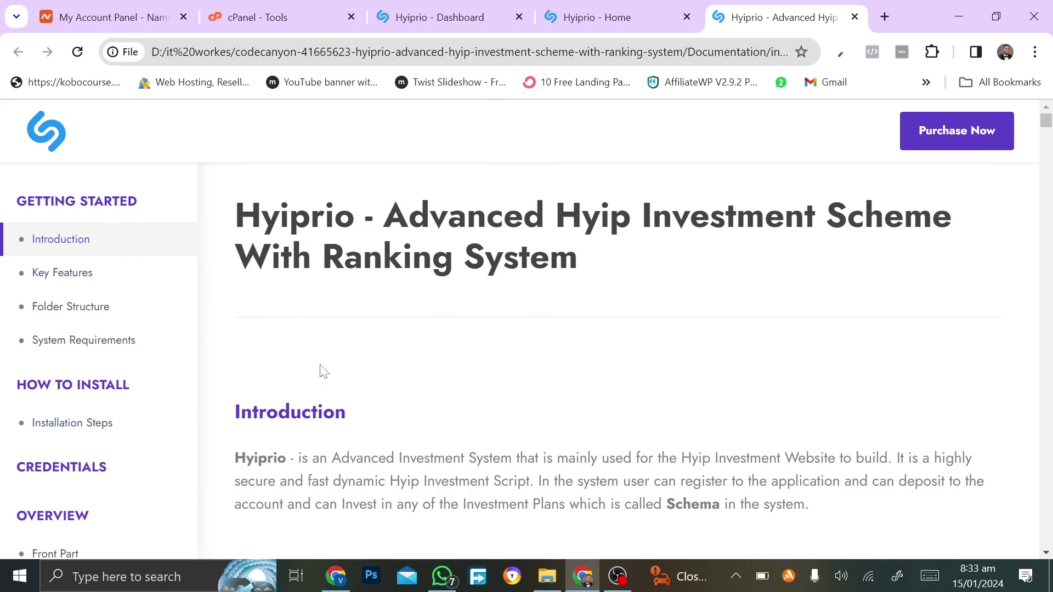
{"action": "scroll", "coordinate": [324, 371], "scroll_direction": "down", "scroll_amount": 8}
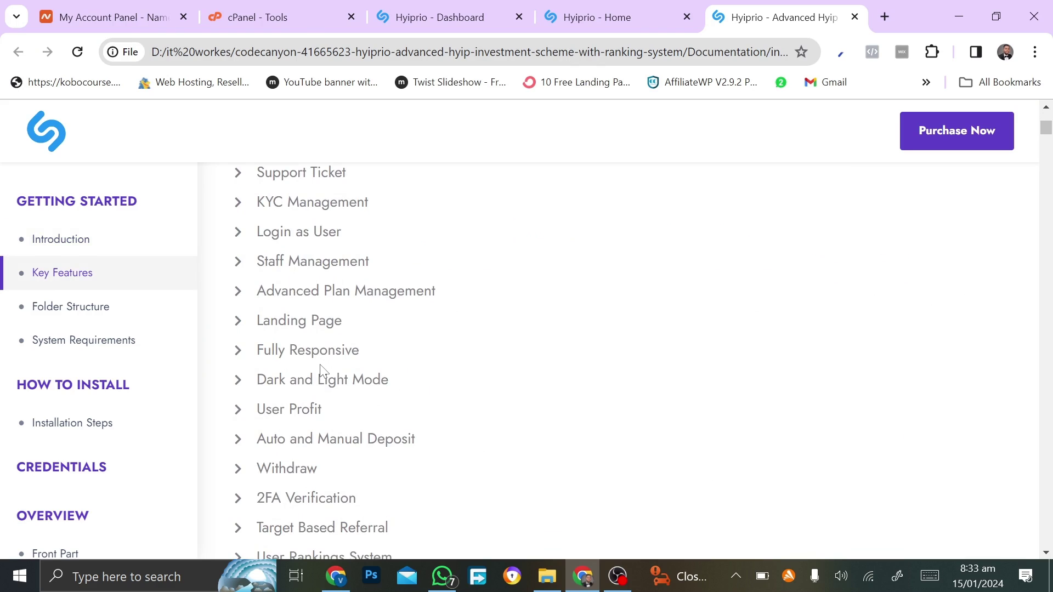
{"action": "scroll", "coordinate": [322, 371], "scroll_direction": "down", "scroll_amount": 14}
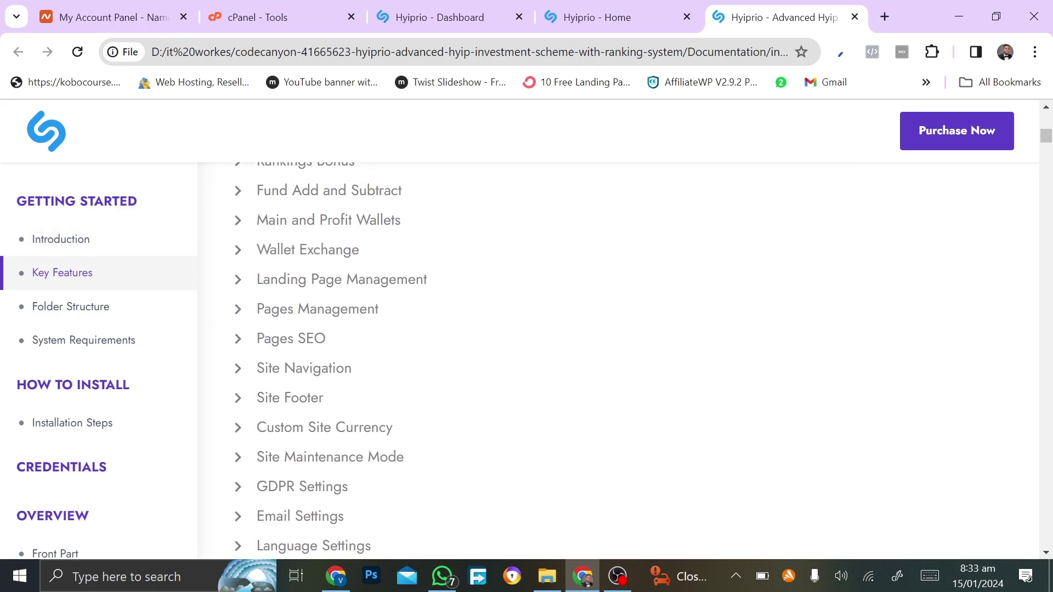
{"action": "scroll", "coordinate": [70, 478], "scroll_direction": "down", "scroll_amount": 3}
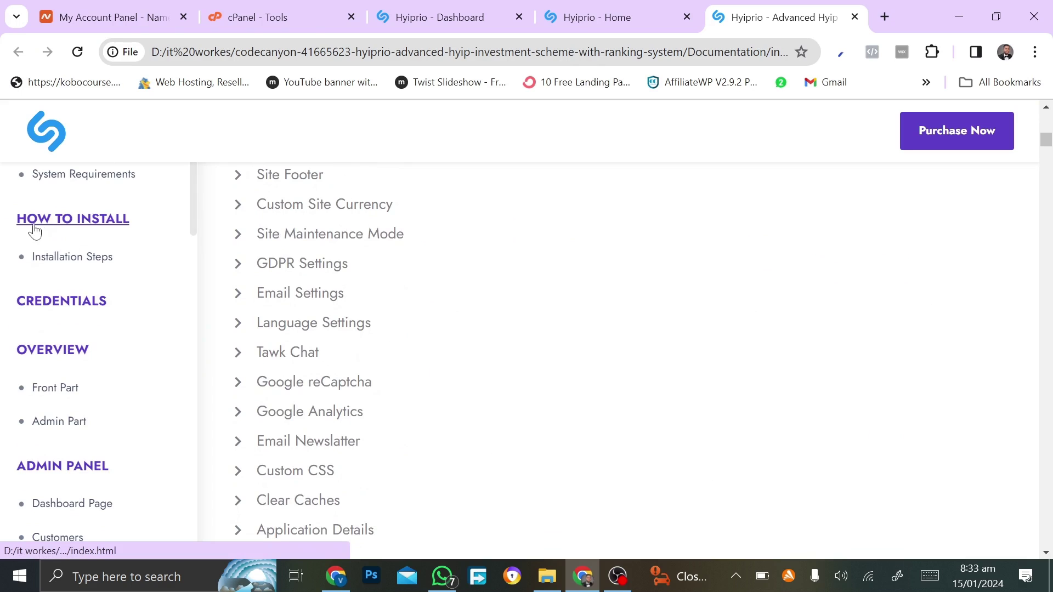
{"action": "left_click", "coordinate": [57, 225]}
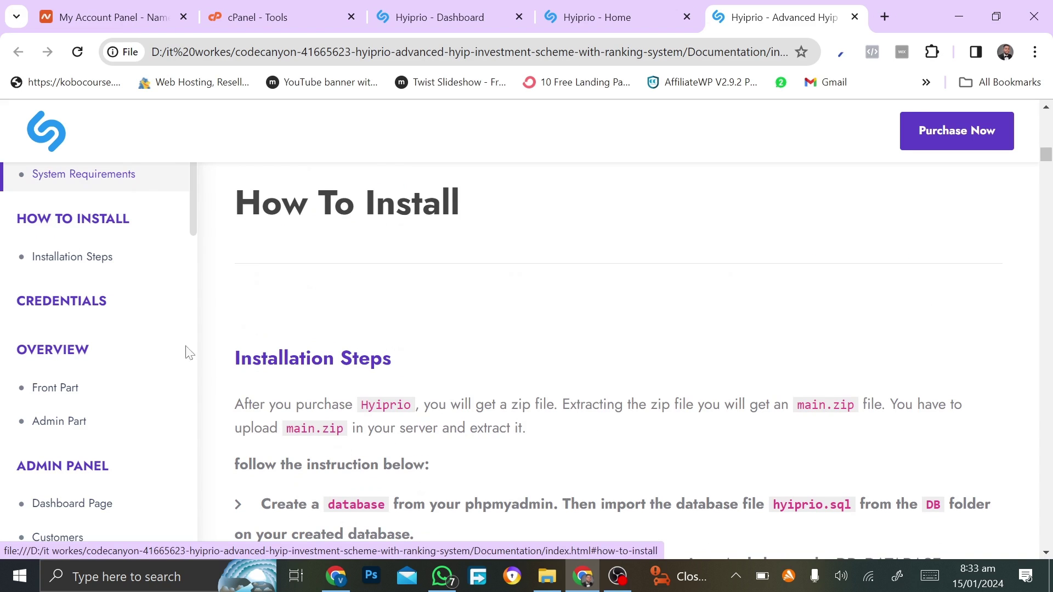
Step: Go to Installation Steps and bring the Cronjob Setup curl commands into view
{"action": "scroll", "coordinate": [269, 483], "scroll_direction": "down", "scroll_amount": 4}
{"action": "scroll", "coordinate": [269, 482], "scroll_direction": "down", "scroll_amount": 15}
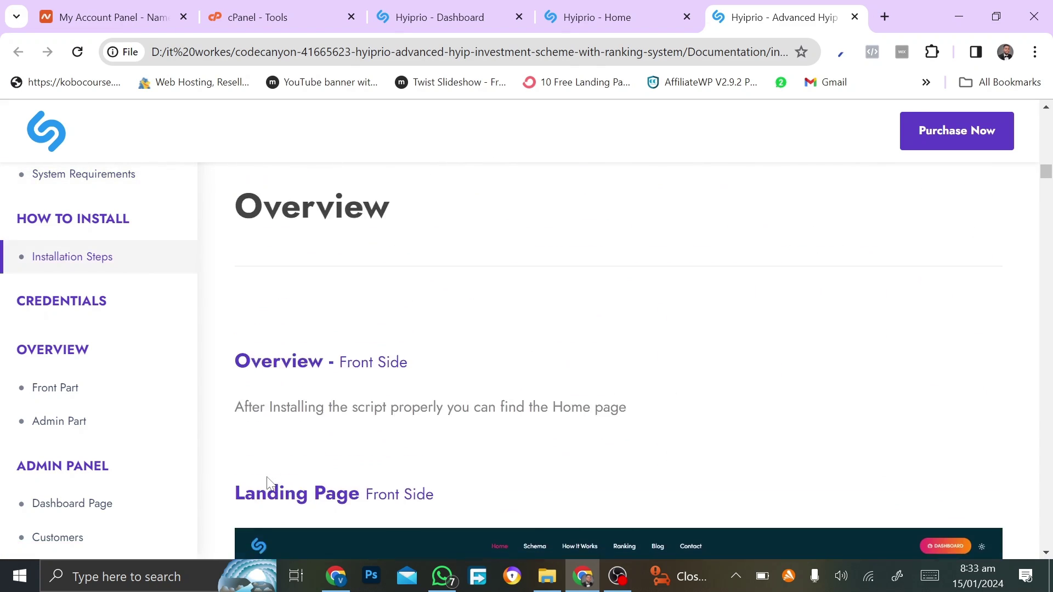
{"action": "scroll", "coordinate": [100, 484], "scroll_direction": "down", "scroll_amount": 5}
{"action": "scroll", "coordinate": [99, 484], "scroll_direction": "down", "scroll_amount": 9}
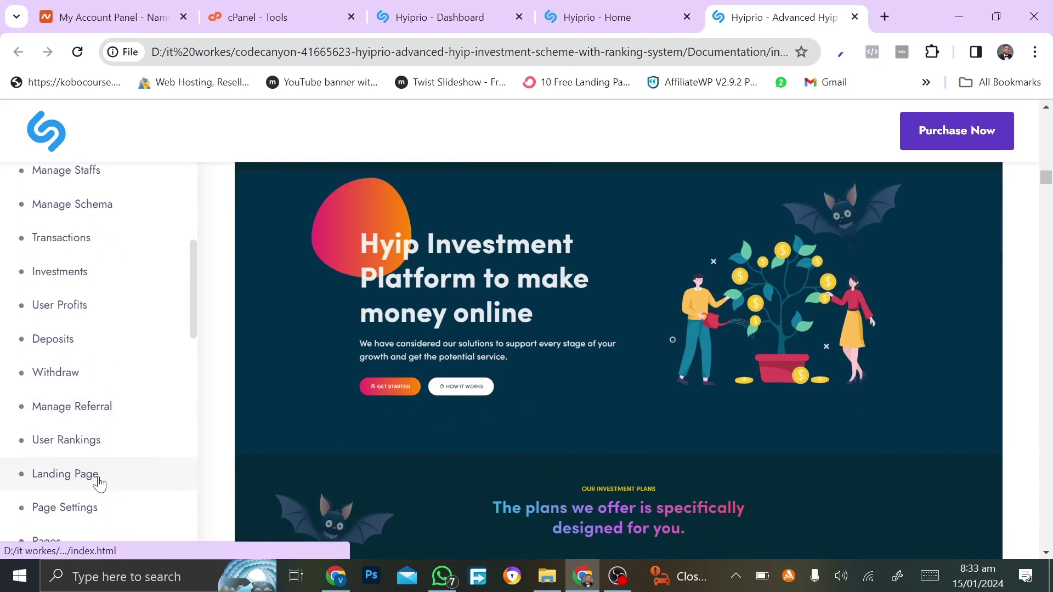
{"action": "scroll", "coordinate": [99, 484], "scroll_direction": "down", "scroll_amount": 3}
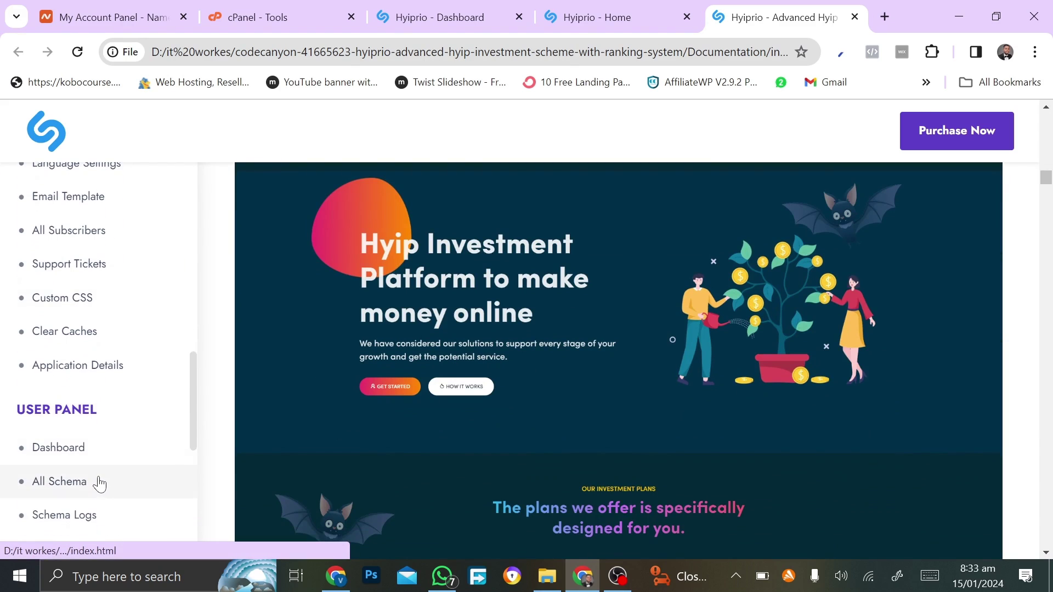
{"action": "scroll", "coordinate": [99, 484], "scroll_direction": "down", "scroll_amount": 10}
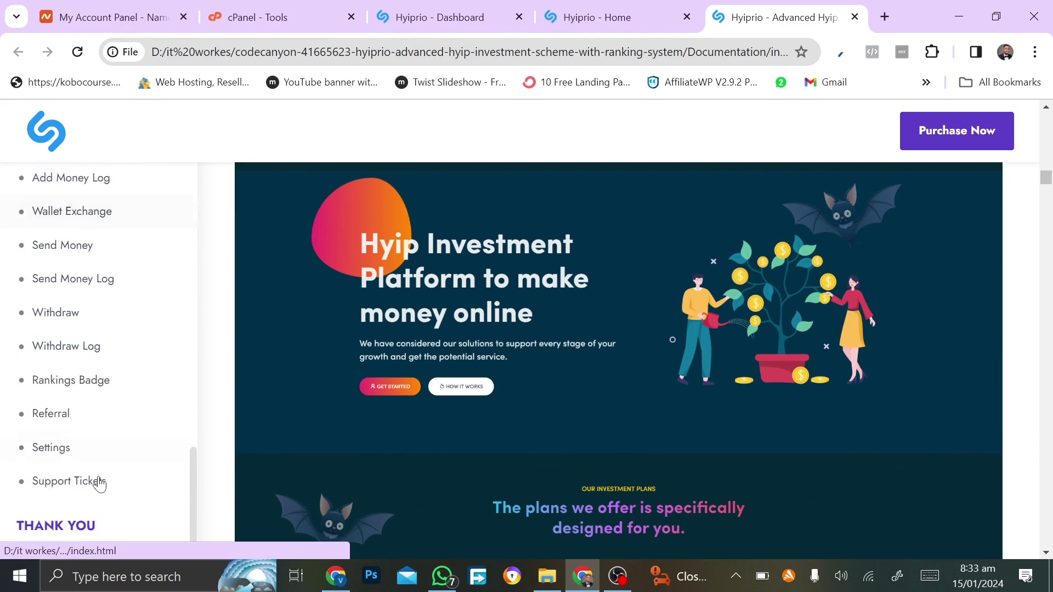
{"action": "scroll", "coordinate": [100, 484], "scroll_direction": "up", "scroll_amount": 8}
{"action": "scroll", "coordinate": [100, 484], "scroll_direction": "up", "scroll_amount": 10}
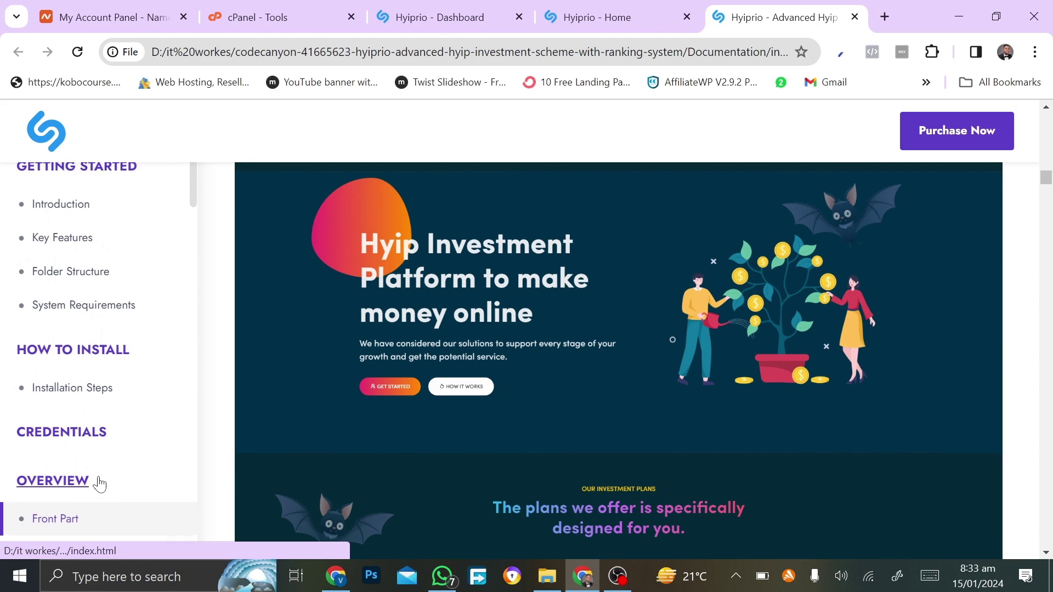
{"action": "right_click", "coordinate": [99, 485]}
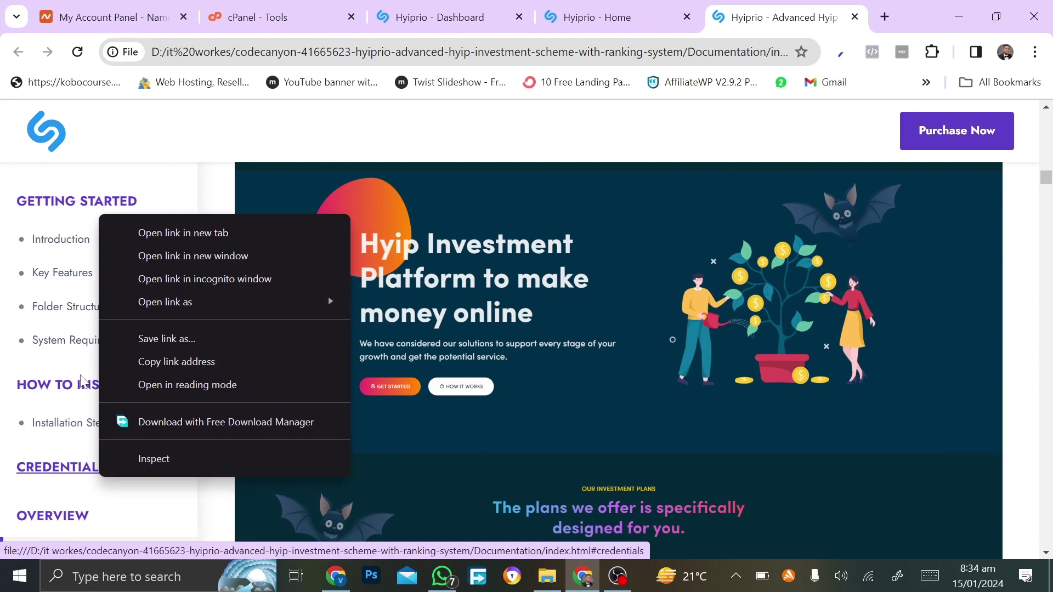
{"action": "left_click", "coordinate": [80, 382]}
{"action": "left_click", "coordinate": [79, 384]}
{"action": "scroll", "coordinate": [291, 475], "scroll_direction": "down", "scroll_amount": 8}
{"action": "scroll", "coordinate": [291, 475], "scroll_direction": "up", "scroll_amount": 1}
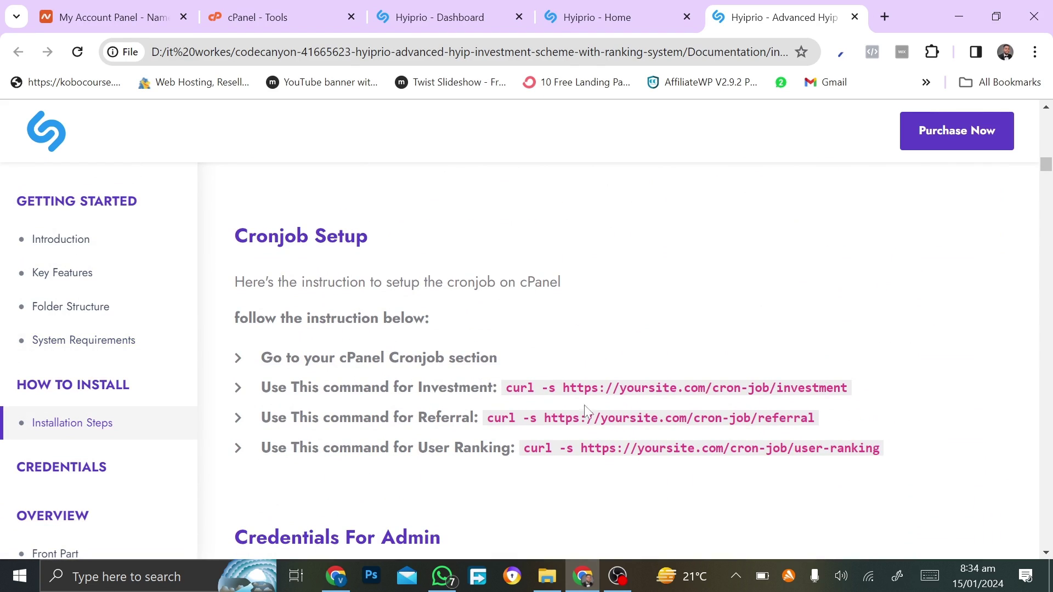
Step: Search cPanel Tools for 'cron' and open the Cron Jobs page
{"action": "left_click", "coordinate": [294, 8]}
{"action": "left_click_drag", "start_coordinate": [293, 8], "coordinate": [572, 8]}
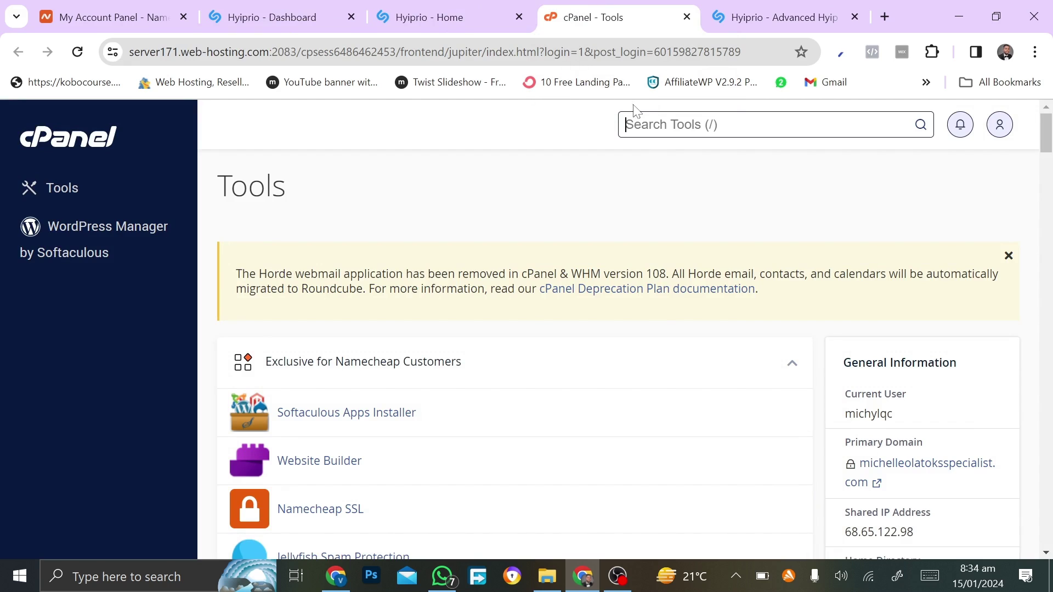
{"action": "type", "text": "cron"}
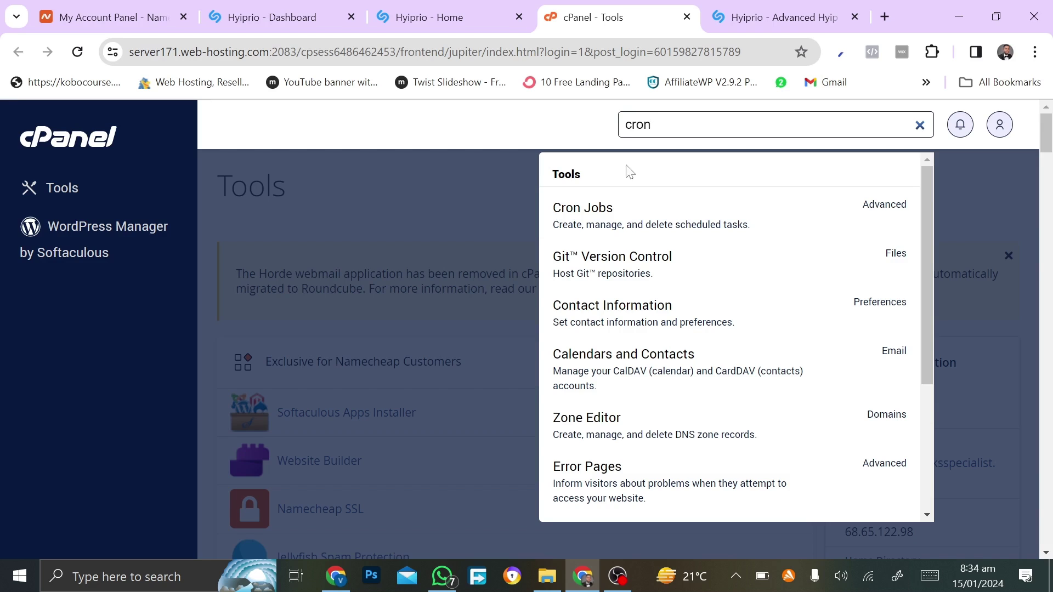
{"action": "left_click", "coordinate": [622, 219]}
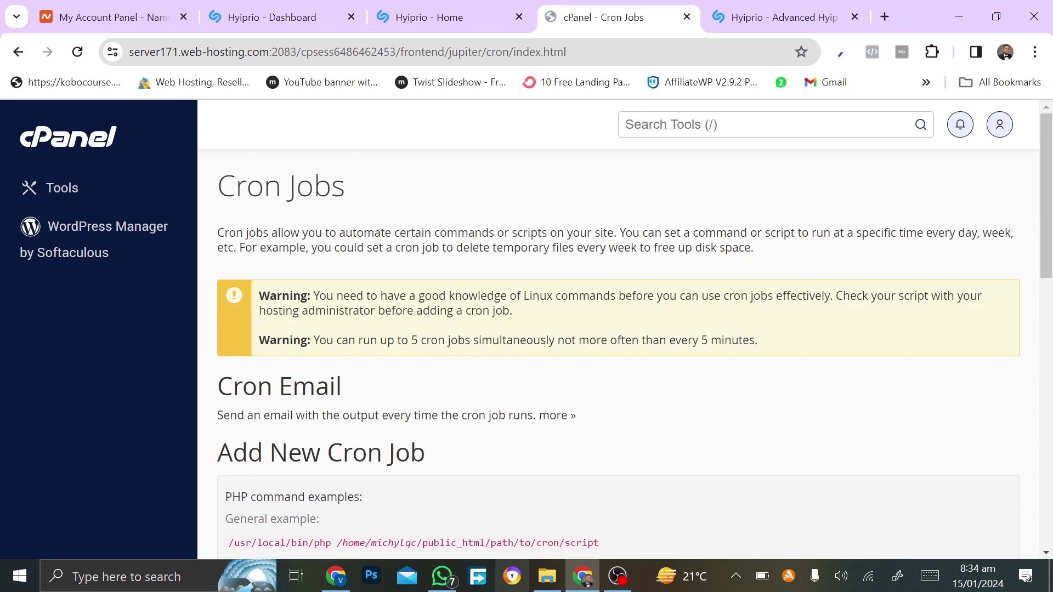
{"action": "left_click", "coordinate": [565, 580]}
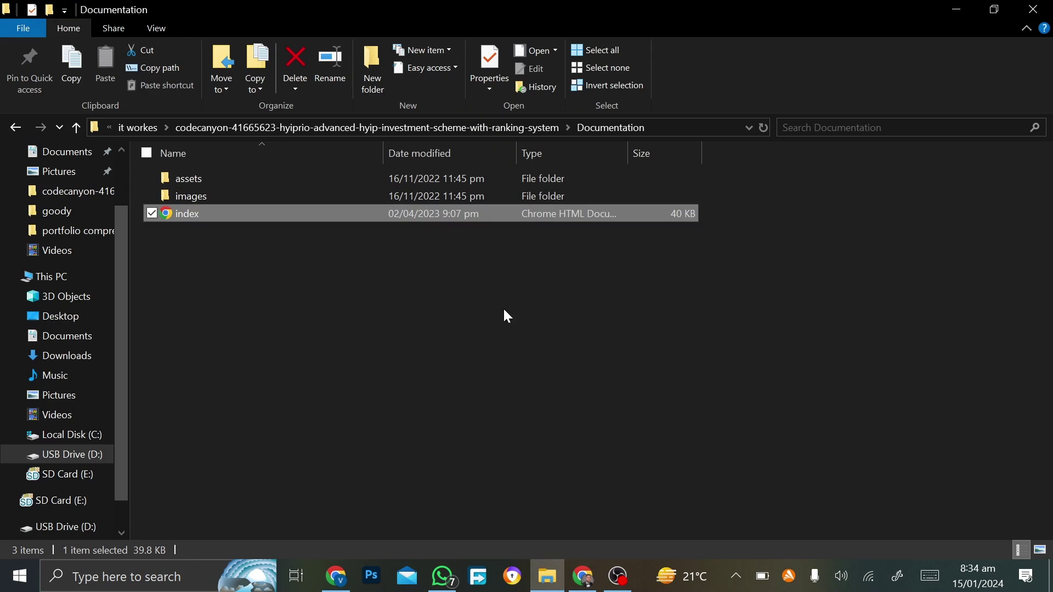
{"action": "left_click", "coordinate": [584, 582]}
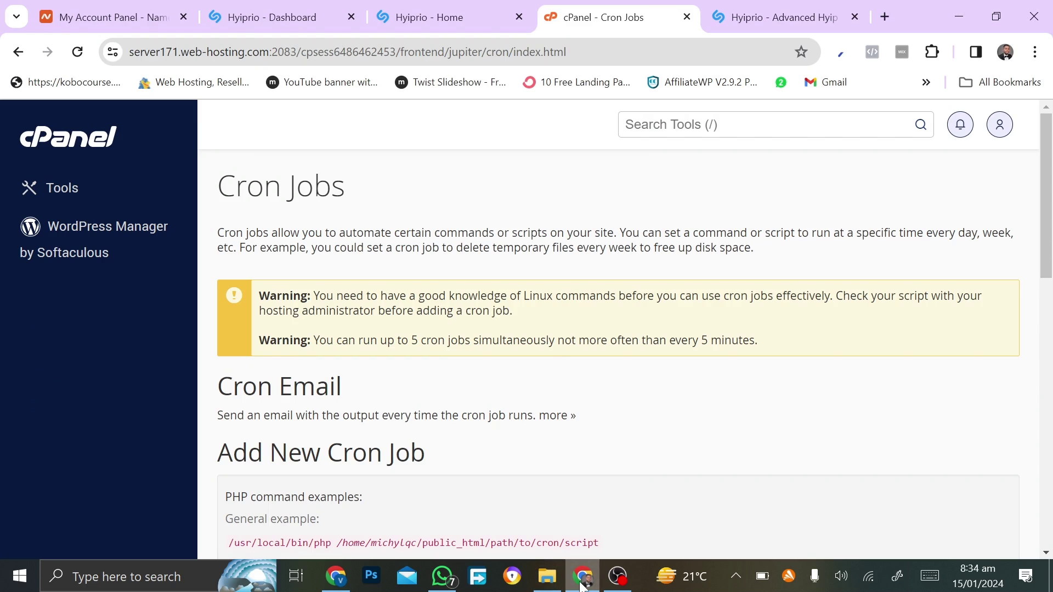
{"action": "left_click", "coordinate": [548, 576]}
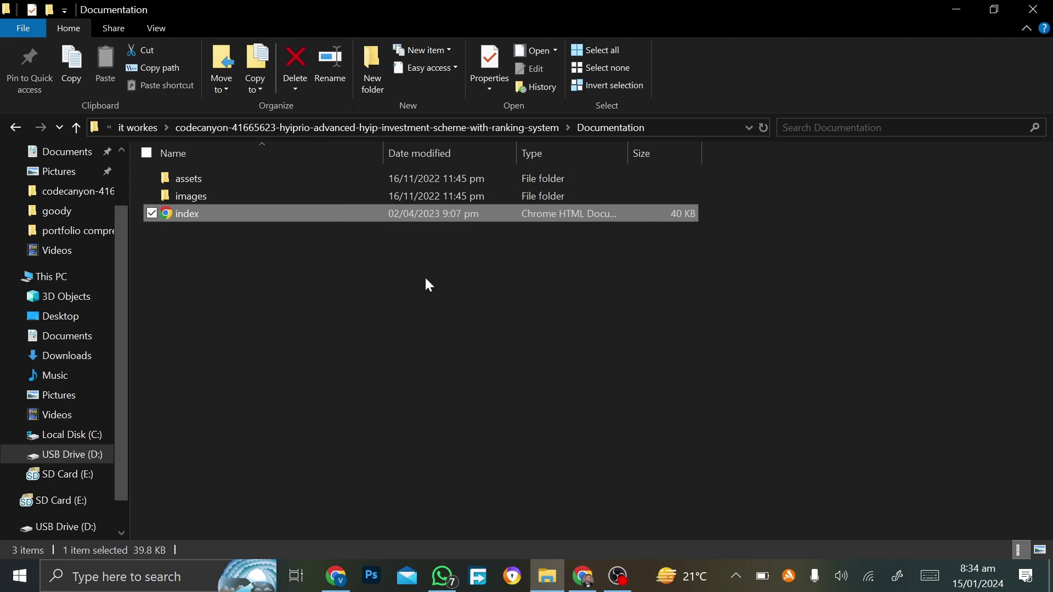
{"action": "left_click", "coordinate": [584, 576]}
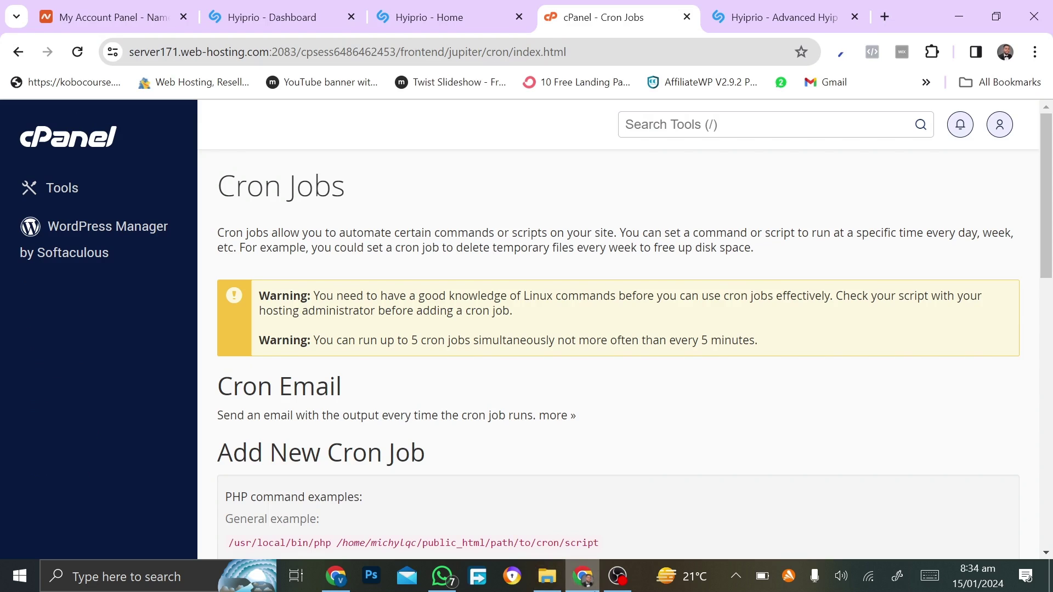
{"action": "scroll", "coordinate": [542, 227], "scroll_direction": "down", "scroll_amount": 4}
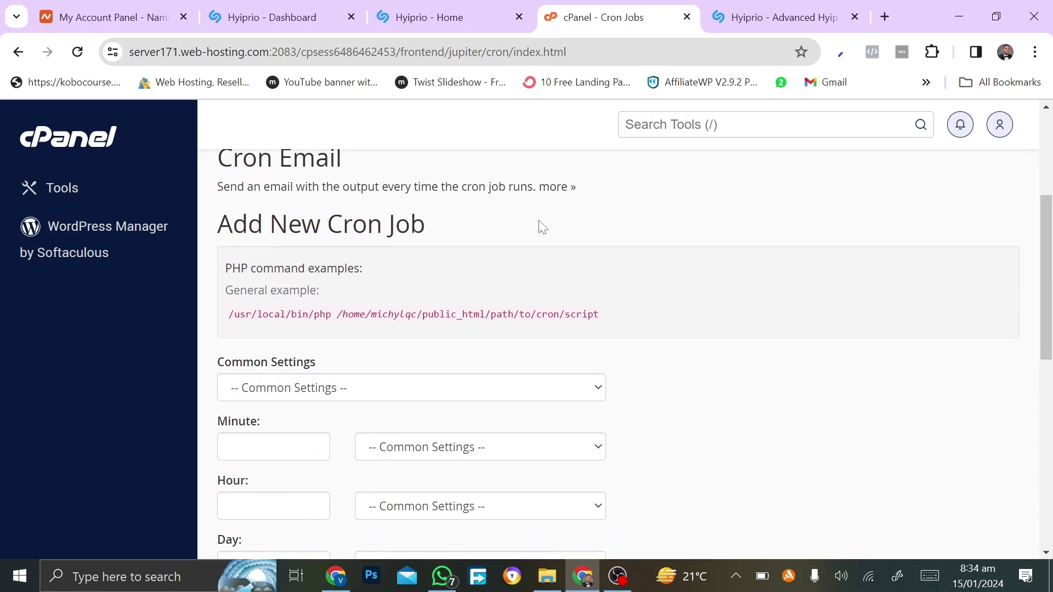
{"action": "scroll", "coordinate": [542, 228], "scroll_direction": "up", "scroll_amount": 3}
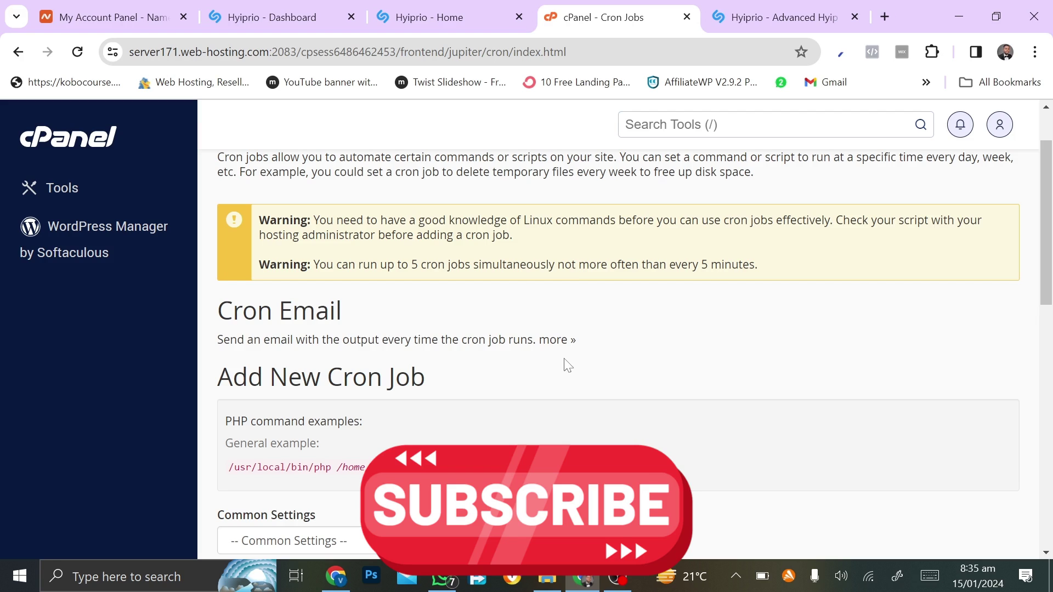
{"action": "scroll", "coordinate": [567, 366], "scroll_direction": "down", "scroll_amount": 3}
{"action": "scroll", "coordinate": [567, 365], "scroll_direction": "down", "scroll_amount": 2}
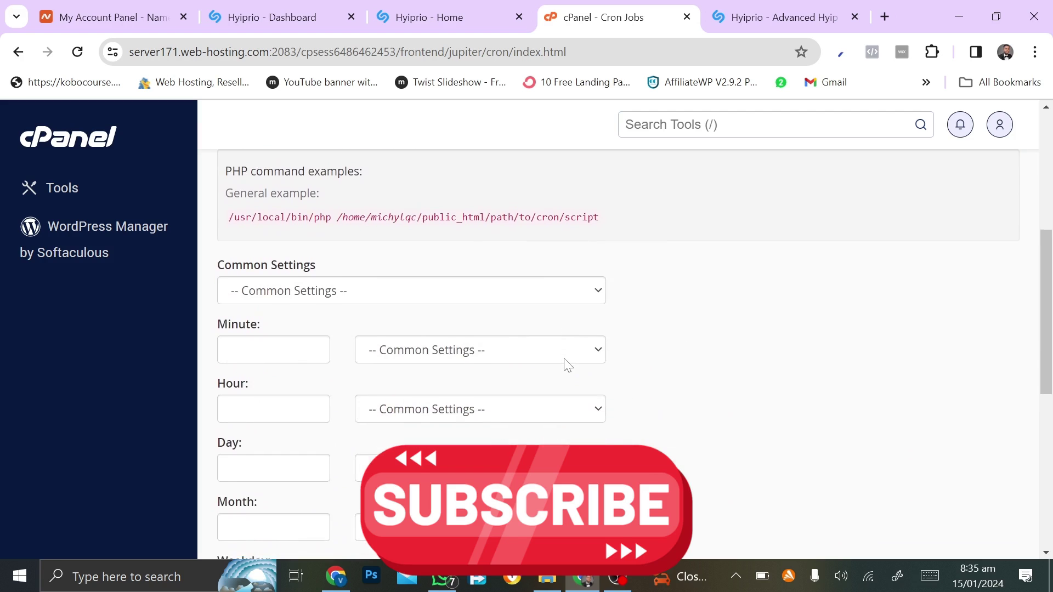
{"action": "scroll", "coordinate": [568, 365], "scroll_direction": "down", "scroll_amount": 3}
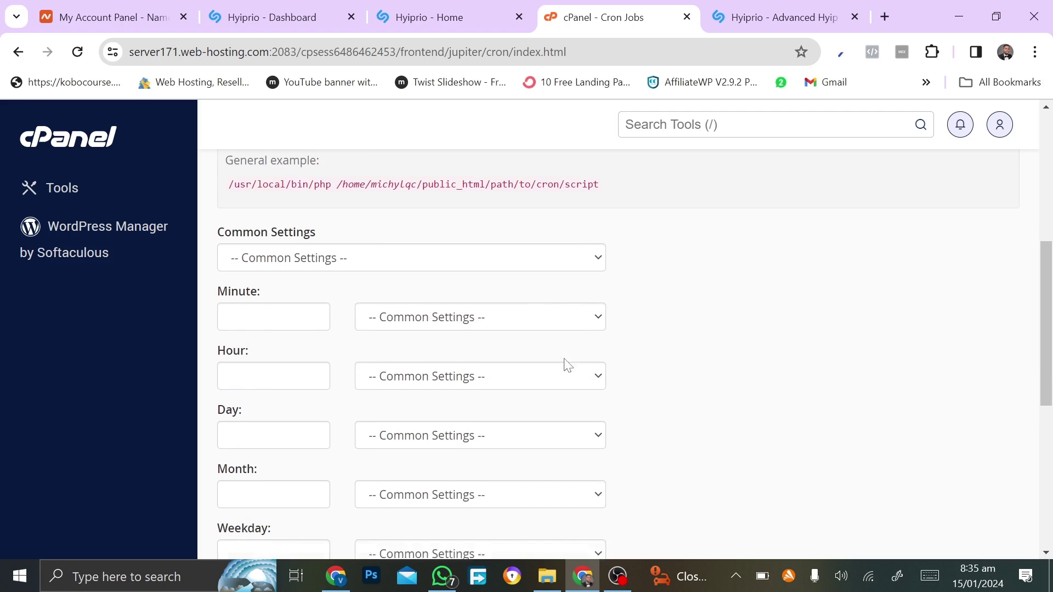
Step: Set the new cron job's Common Settings to Once Per Five Minutes (*/5 * * * *)
{"action": "left_click", "coordinate": [587, 217]}
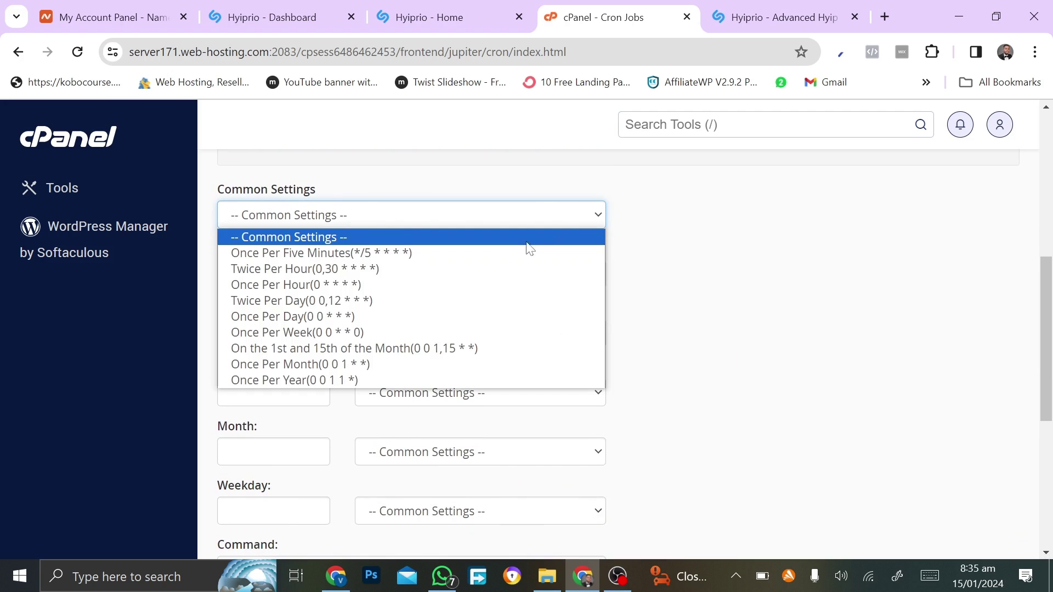
{"action": "left_click", "coordinate": [486, 255]}
{"action": "scroll", "coordinate": [486, 259], "scroll_direction": "up", "scroll_amount": 5}
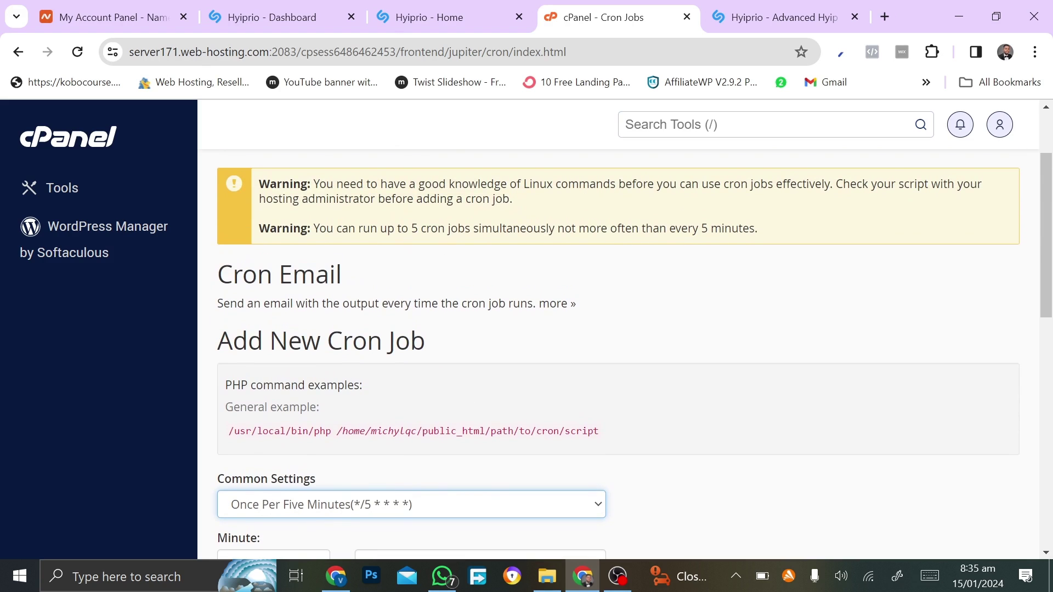
{"action": "scroll", "coordinate": [473, 433], "scroll_direction": "down", "scroll_amount": 4}
{"action": "scroll", "coordinate": [473, 432], "scroll_direction": "down", "scroll_amount": 1}
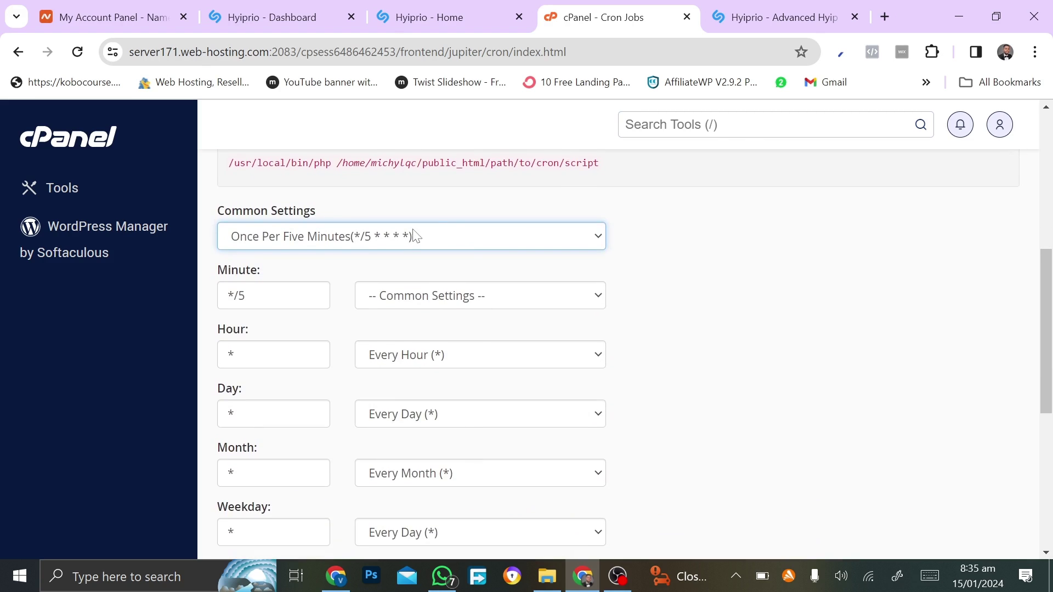
{"action": "scroll", "coordinate": [446, 477], "scroll_direction": "down", "scroll_amount": 1}
{"action": "scroll", "coordinate": [451, 487], "scroll_direction": "down", "scroll_amount": 3}
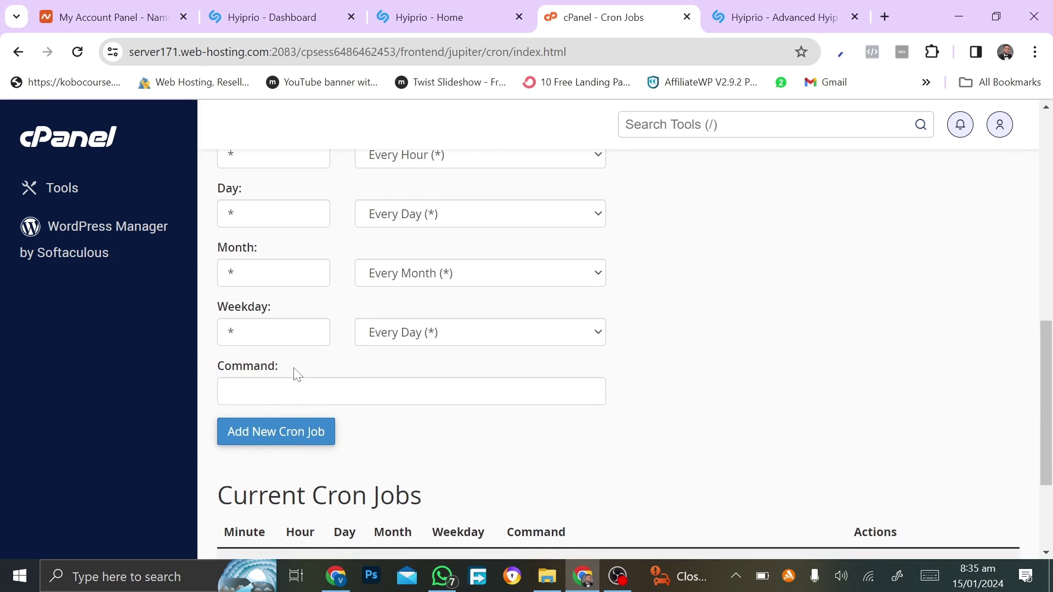
{"action": "left_click", "coordinate": [771, 7]}
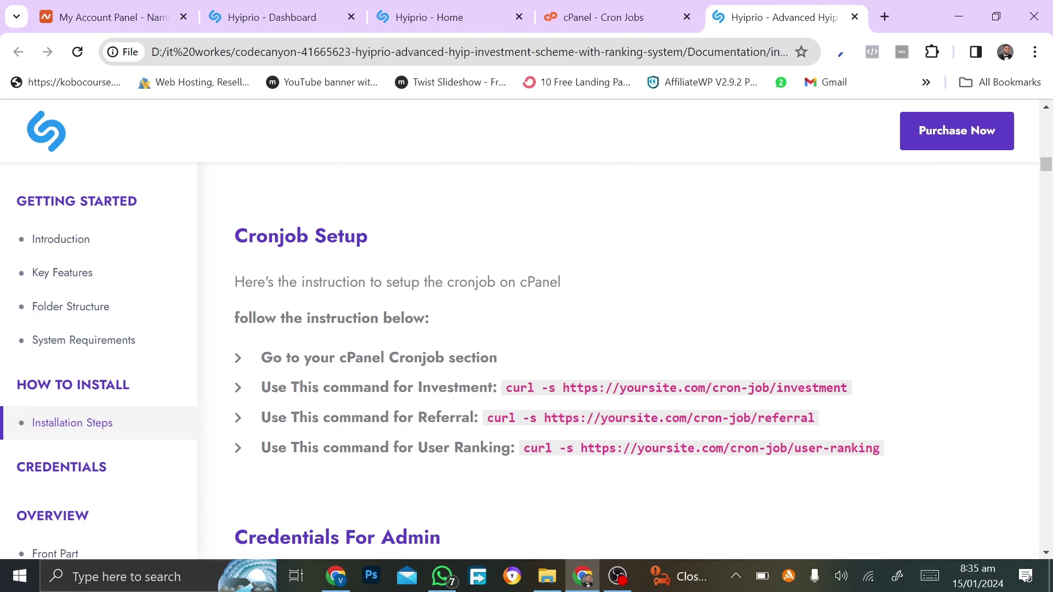
{"action": "left_click_drag", "start_coordinate": [505, 390], "coordinate": [861, 383]}
{"action": "key", "text": "ctrl+c"}
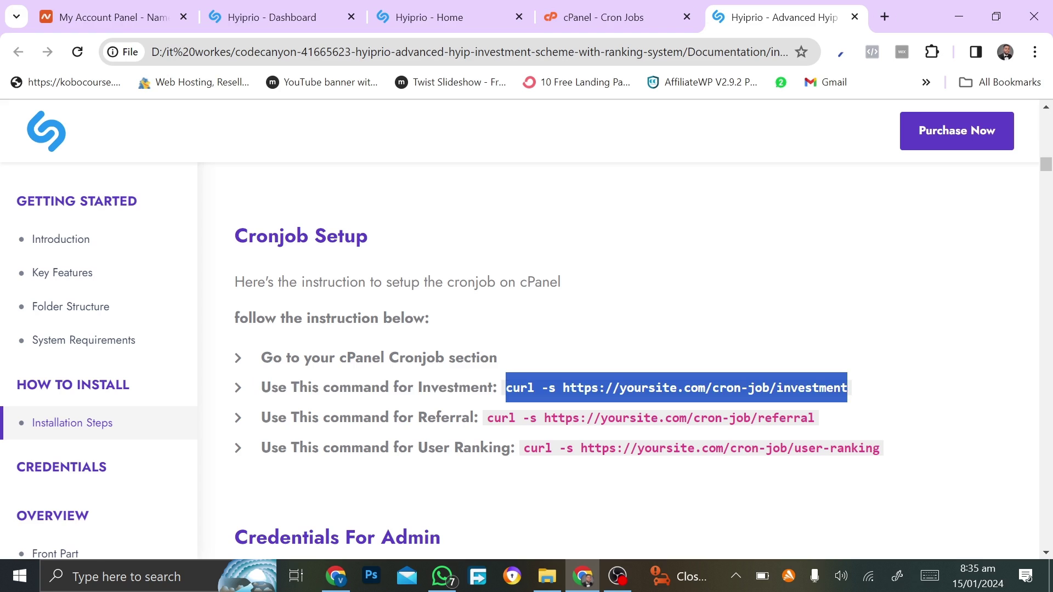
{"action": "left_click", "coordinate": [588, 6]}
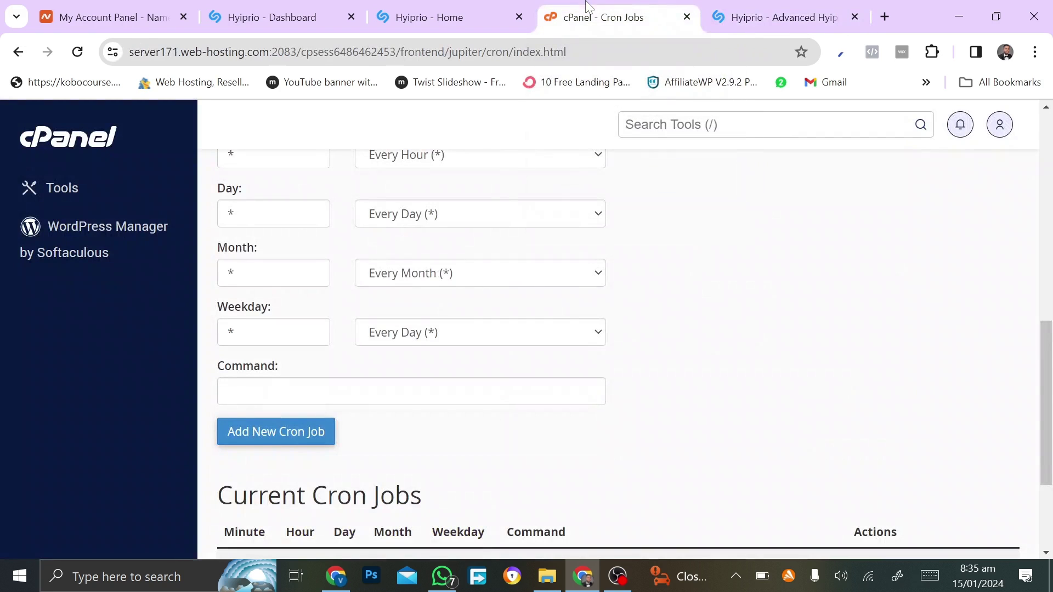
{"action": "left_click", "coordinate": [228, 390]}
{"action": "key", "text": "ctrl+v"}
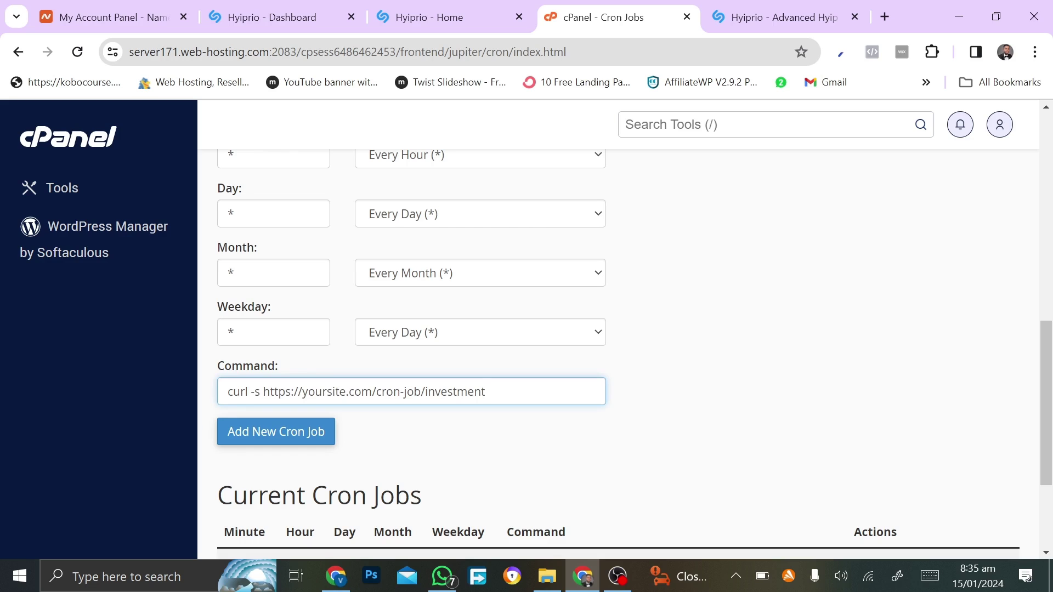
Step: Copy the site's address from the Hyiprio home page's address bar
{"action": "left_click", "coordinate": [323, 7]}
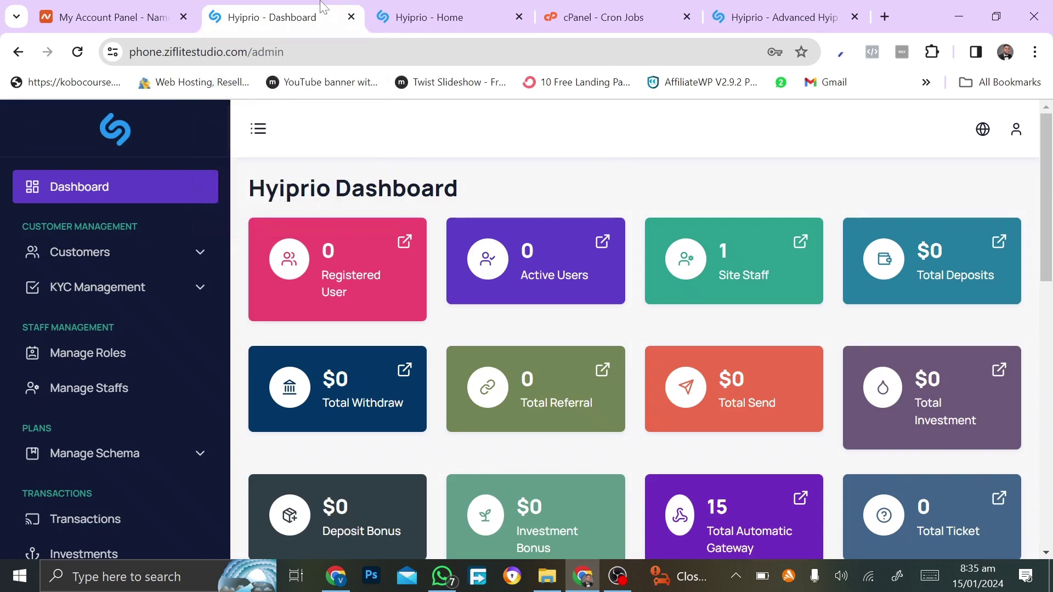
{"action": "left_click", "coordinate": [399, 8]}
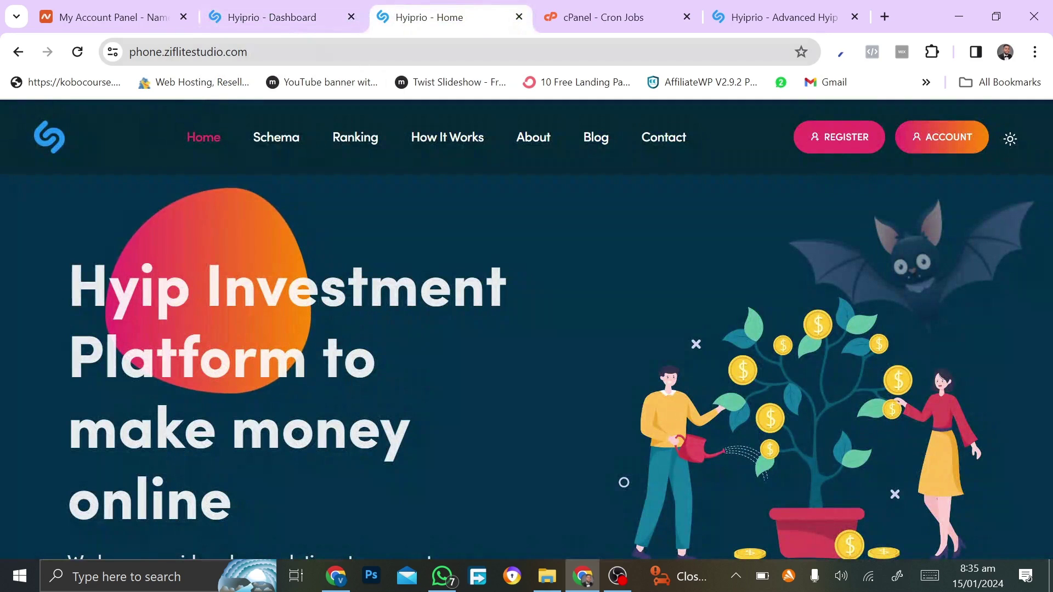
{"action": "left_click", "coordinate": [248, 52]}
{"action": "key", "text": "ctrl+a"}
{"action": "key", "text": "ctrl+c"}
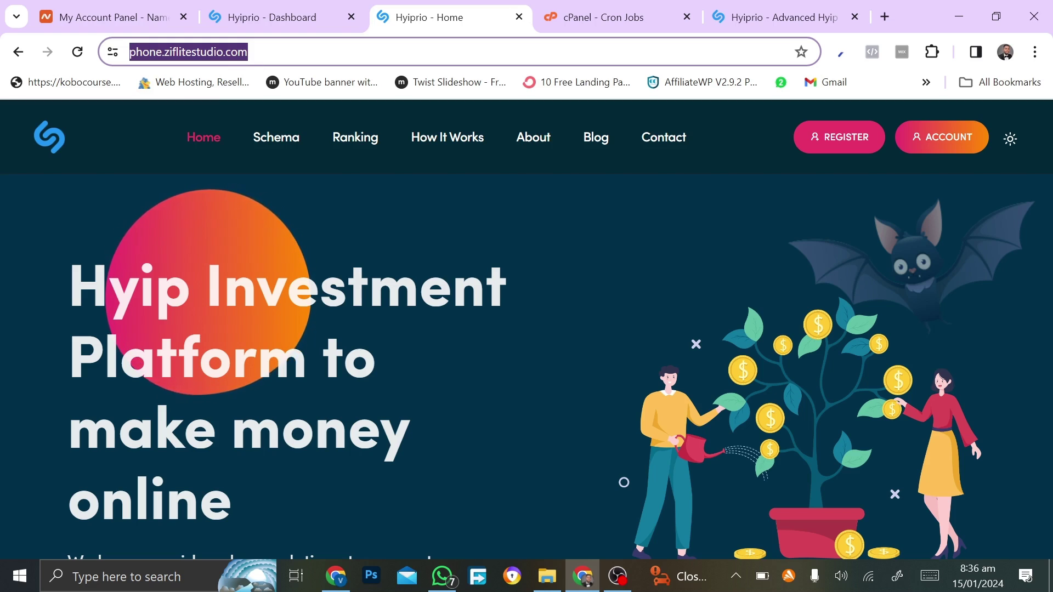
{"action": "left_click", "coordinate": [598, 13]}
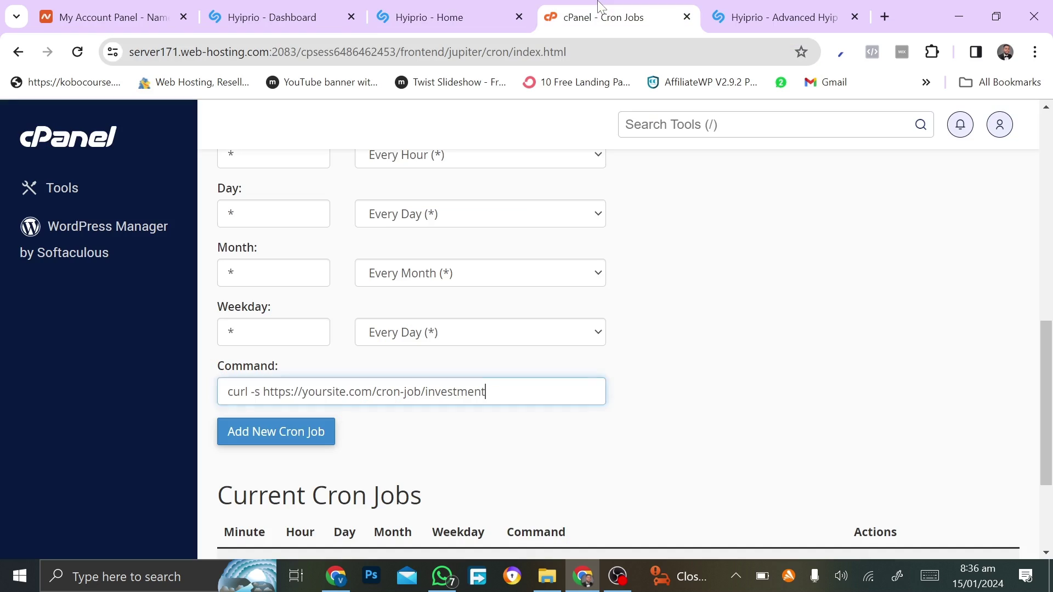
{"action": "left_click", "coordinate": [372, 392]}
{"action": "left_click_drag", "start_coordinate": [372, 392], "coordinate": [263, 391]}
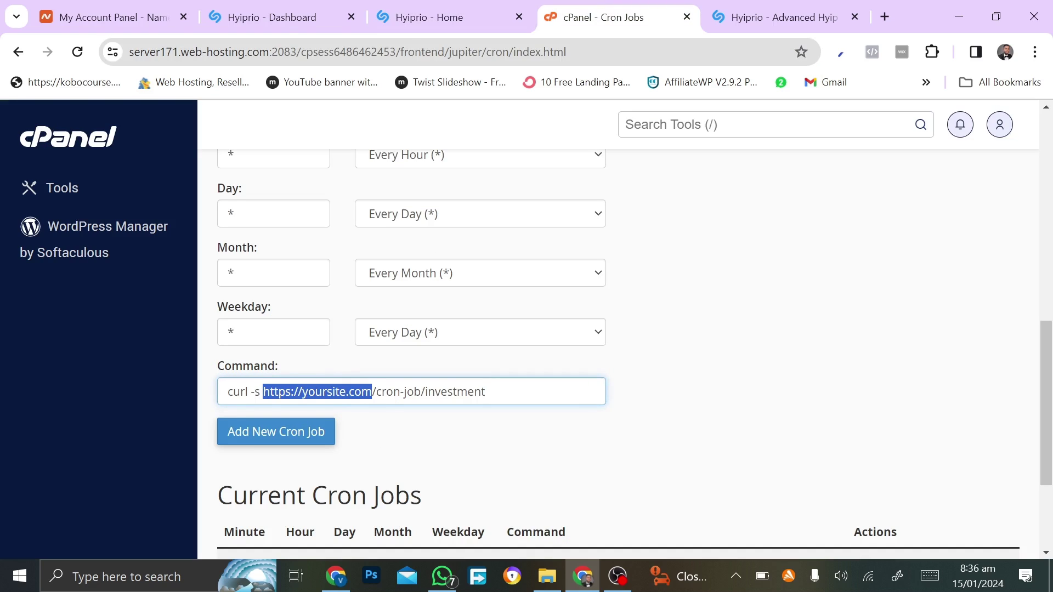
{"action": "key", "text": "ctrl+v"}
{"action": "left_click", "coordinate": [263, 392]}
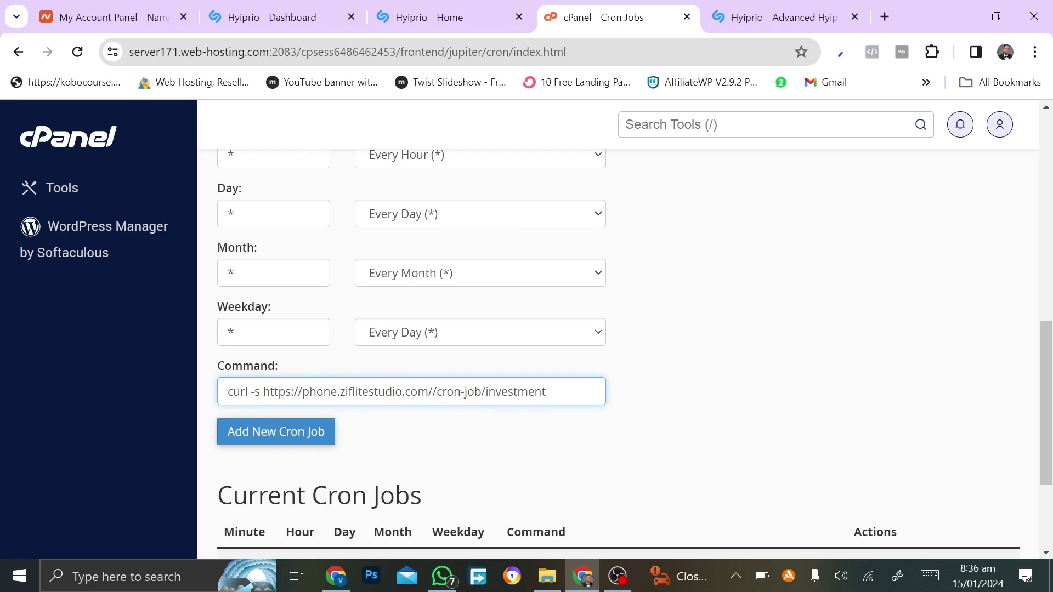
{"action": "left_click", "coordinate": [433, 392]}
{"action": "key", "text": "BackSpace"}
{"action": "key", "text": "ctrl+z"}
{"action": "key", "text": "ctrl+z"}
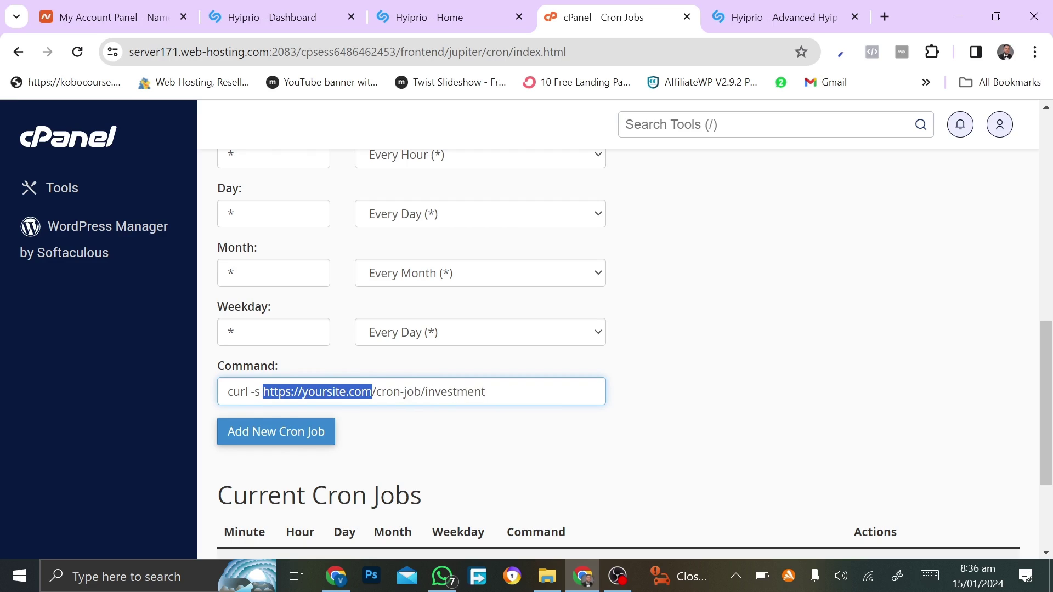
{"action": "type", "text": "https://phone.ziflitestudio.com"}
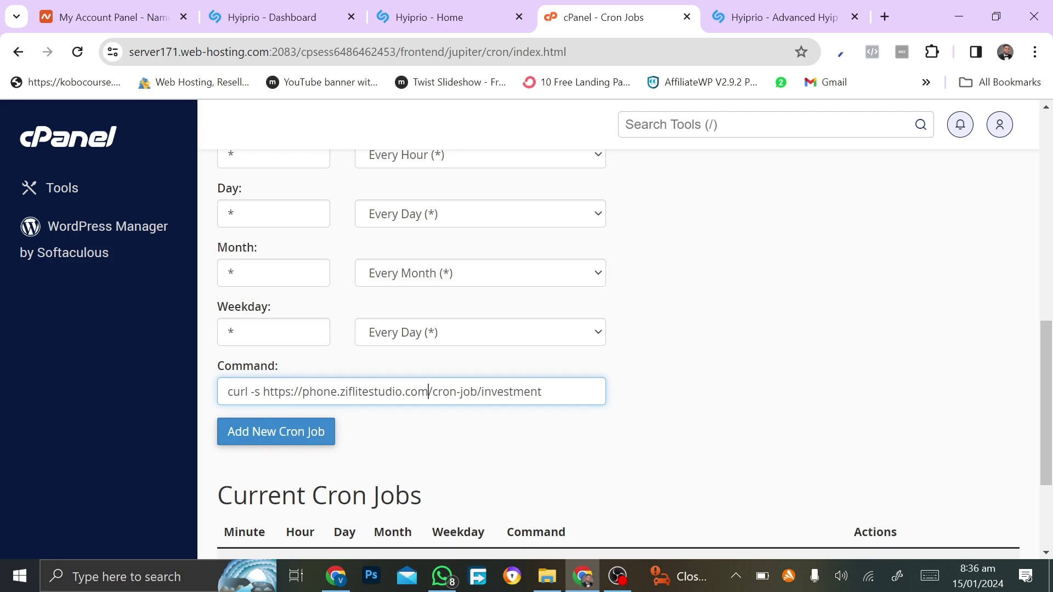
Step: Add the cron-job/investment job and confirm it in Current Cron Jobs beside queue-work and cron
{"action": "left_click", "coordinate": [294, 439]}
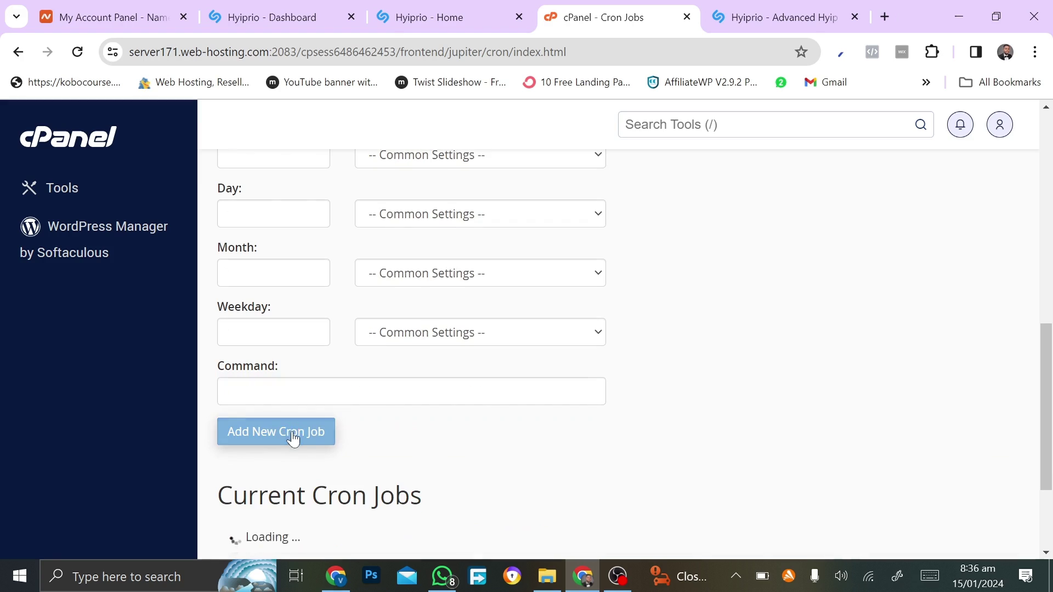
{"action": "scroll", "coordinate": [292, 437], "scroll_direction": "down", "scroll_amount": 3}
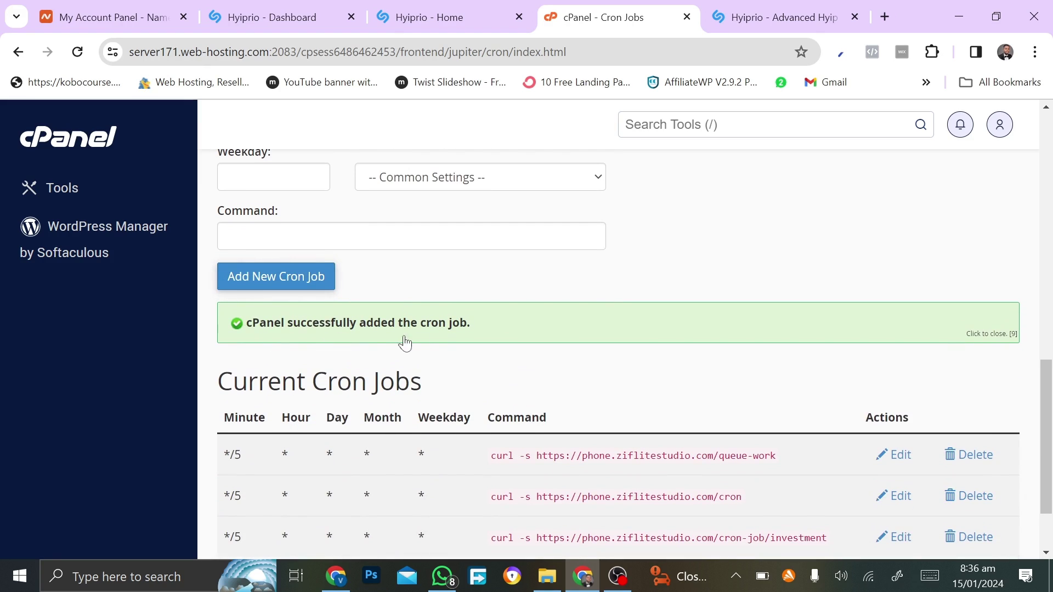
{"action": "scroll", "coordinate": [413, 435], "scroll_direction": "down", "scroll_amount": 2}
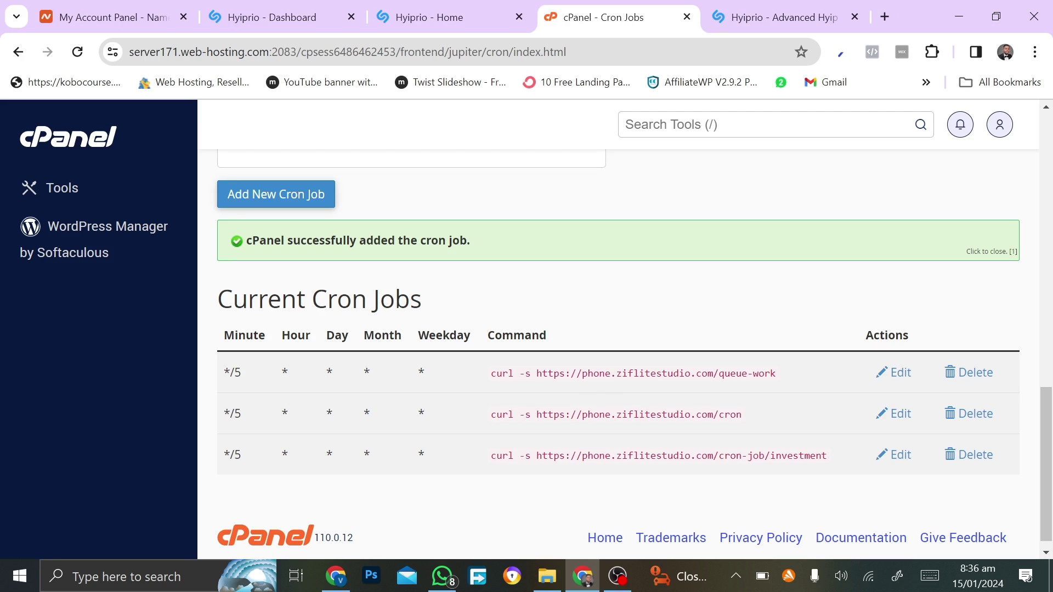
Step: Return to the Hyiprio documentation showing the Investment, Referral and User Ranking commands
{"action": "left_click", "coordinate": [745, 15]}
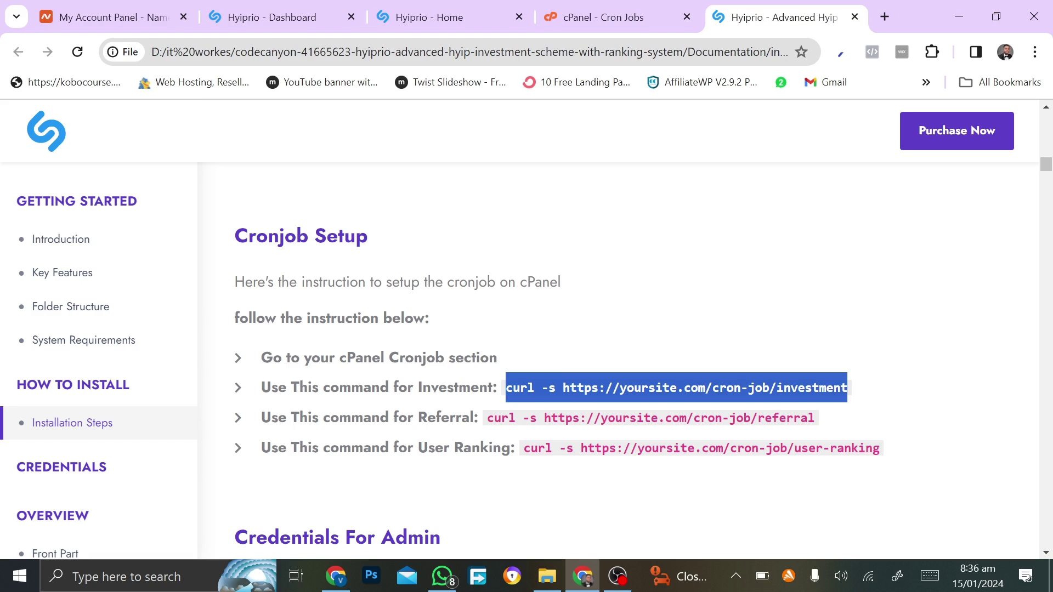